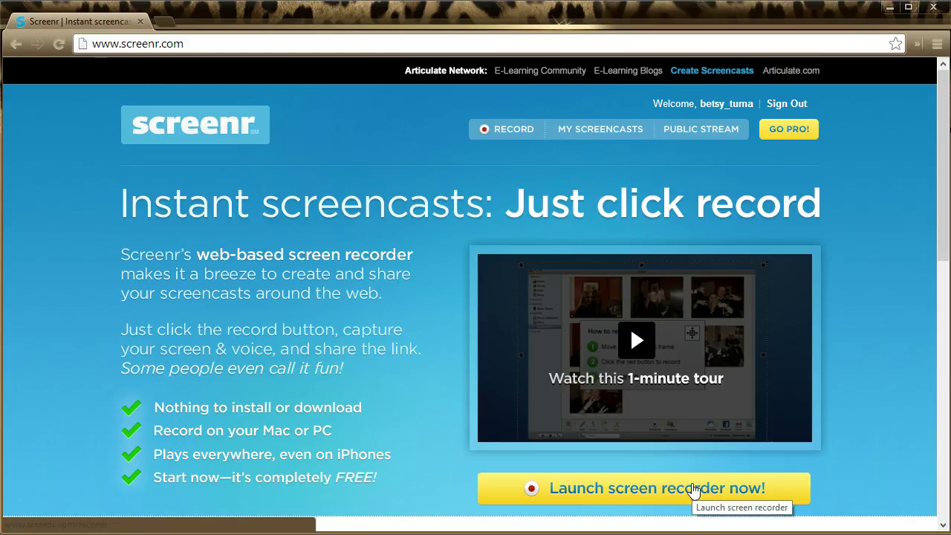
Launch the Screenr recorder and minimize Chrome to reveal the Photoshop Presets folder
left_click(894, 10)
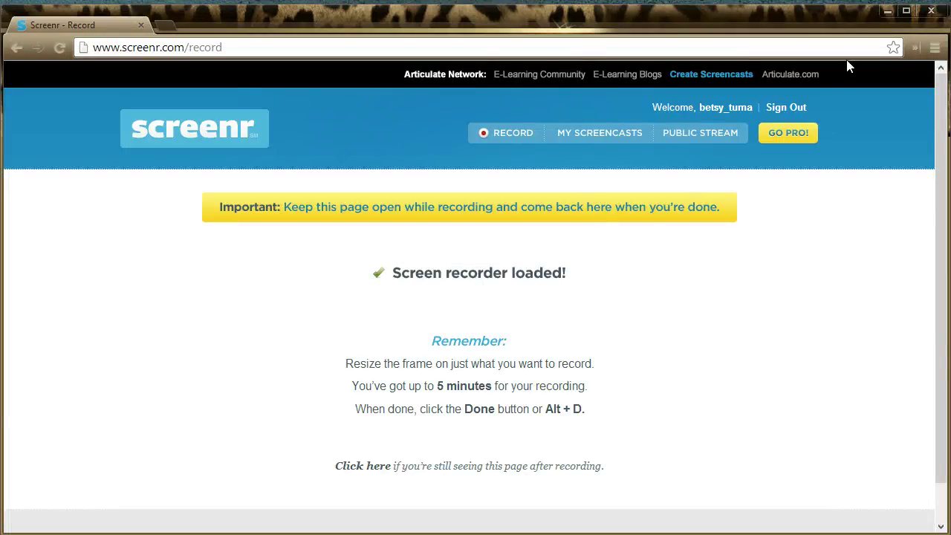
left_click(886, 12)
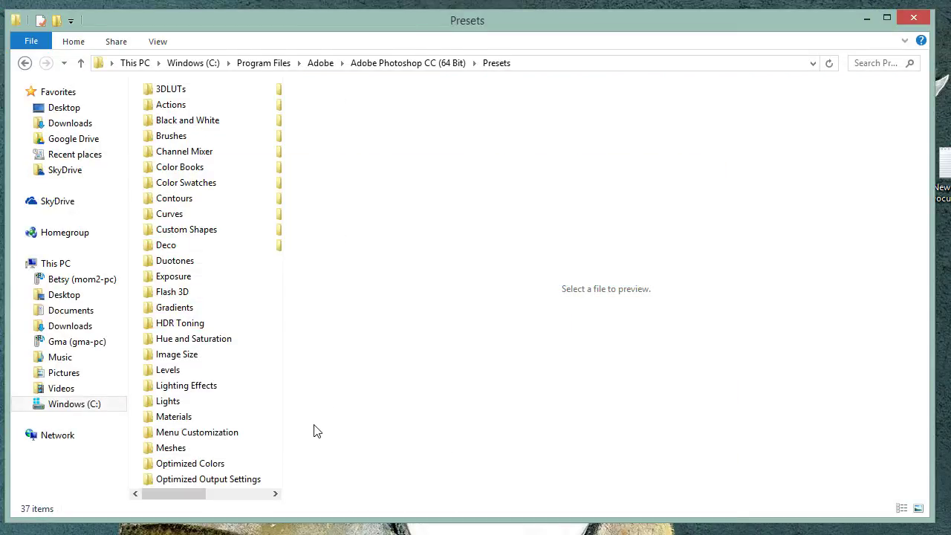
Go to This PC, hide the preview pane and show the drives in Details layout
left_click(134, 64)
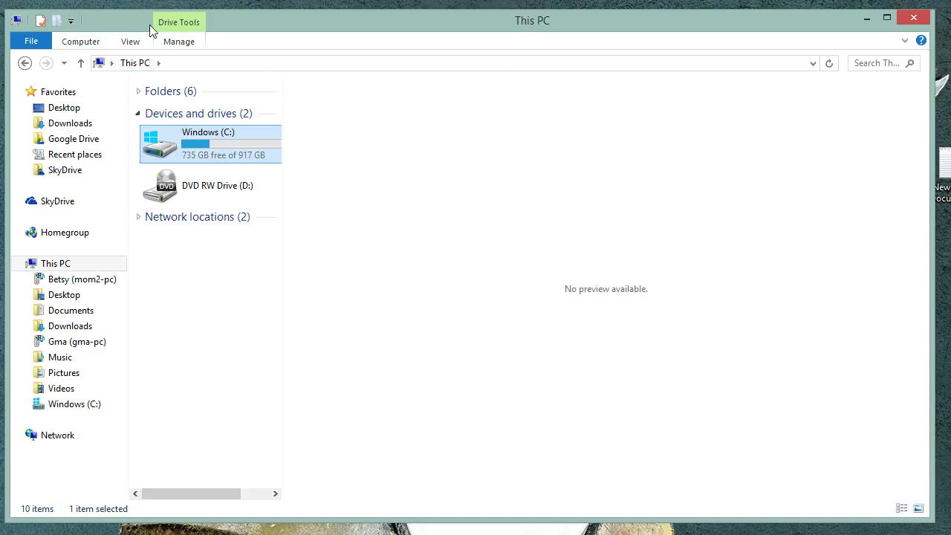
left_click(134, 42)
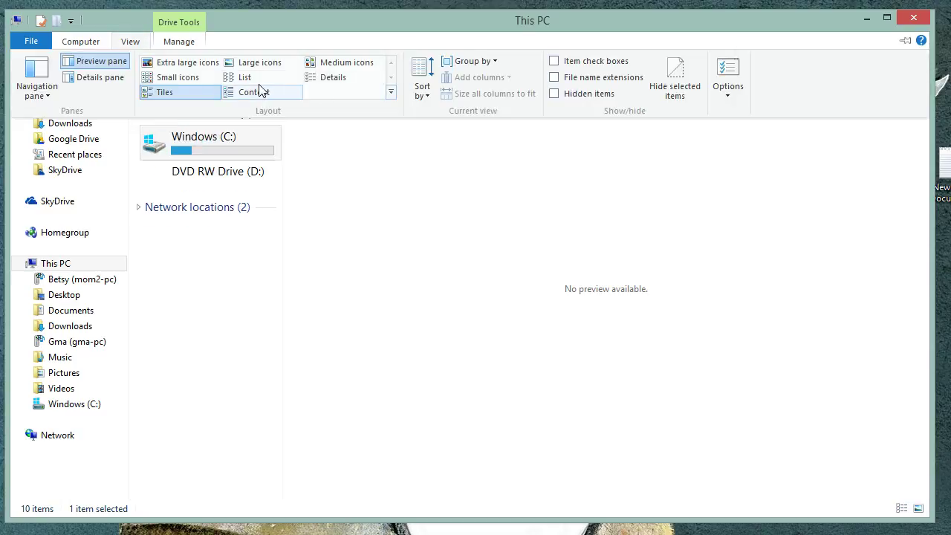
left_click(255, 80)
left_click(131, 46)
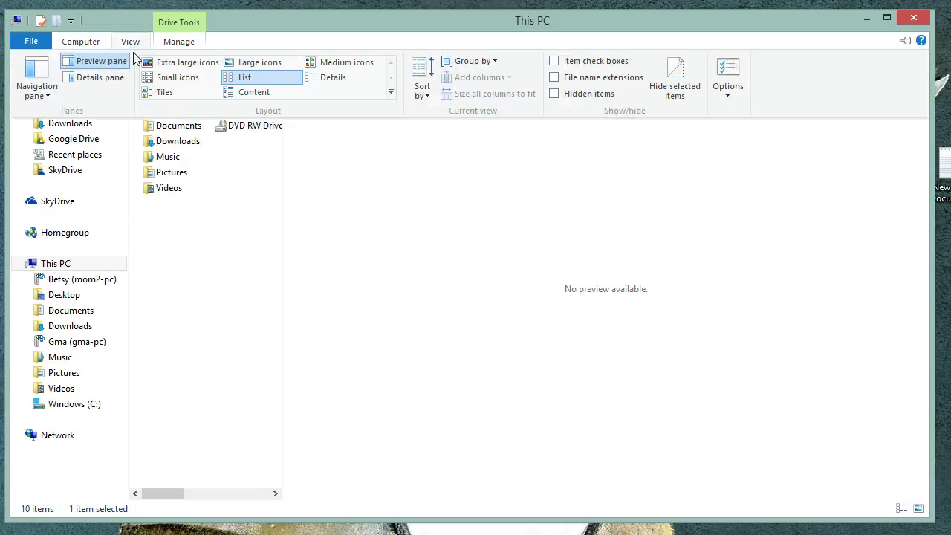
left_click(278, 176)
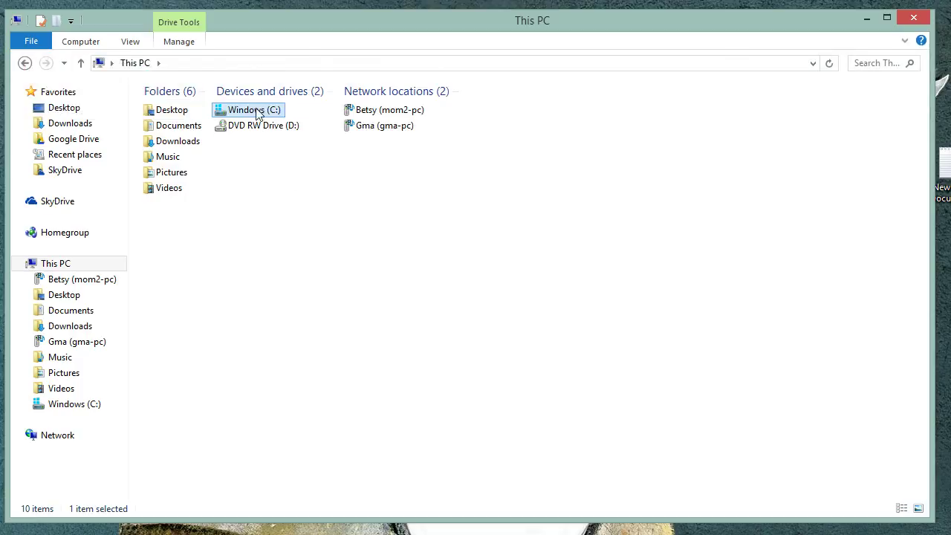
left_click(131, 41)
left_click(290, 92)
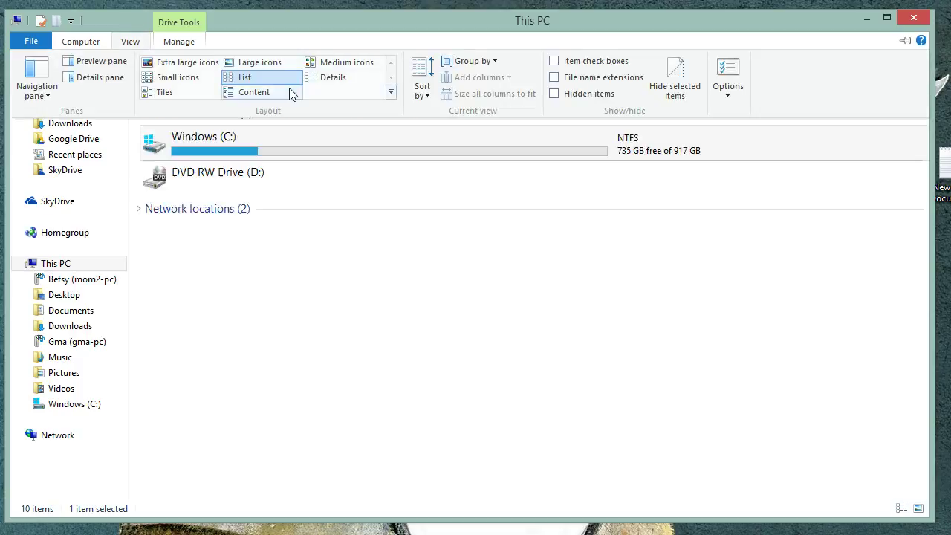
left_click(319, 79)
Browse to C:\Program Files\Adobe\Adobe Photoshop CC (64 Bit)\Presets
left_click(225, 265)
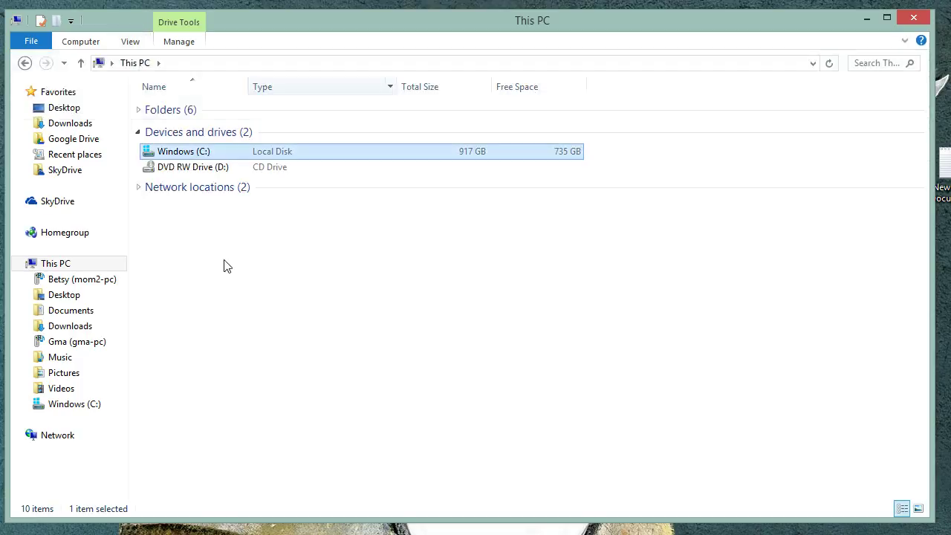
double_click(185, 152)
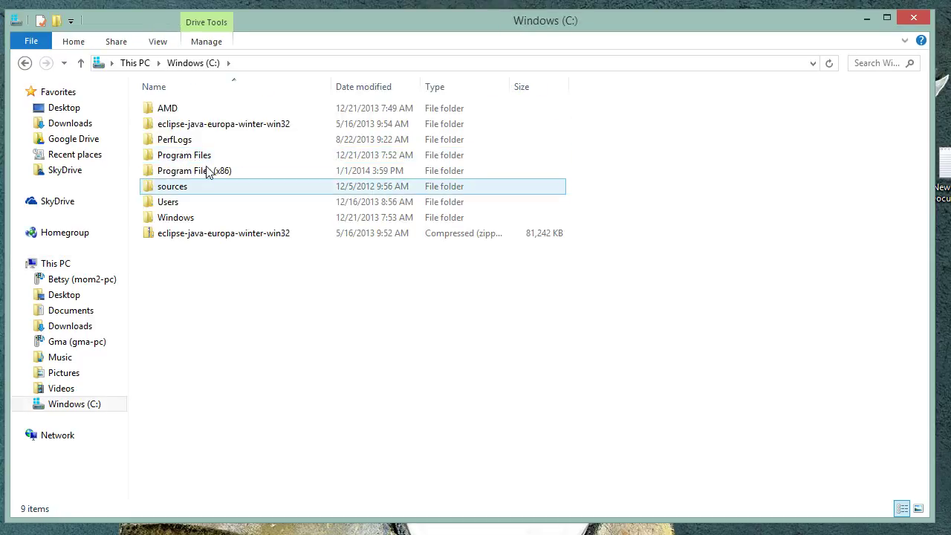
double_click(197, 156)
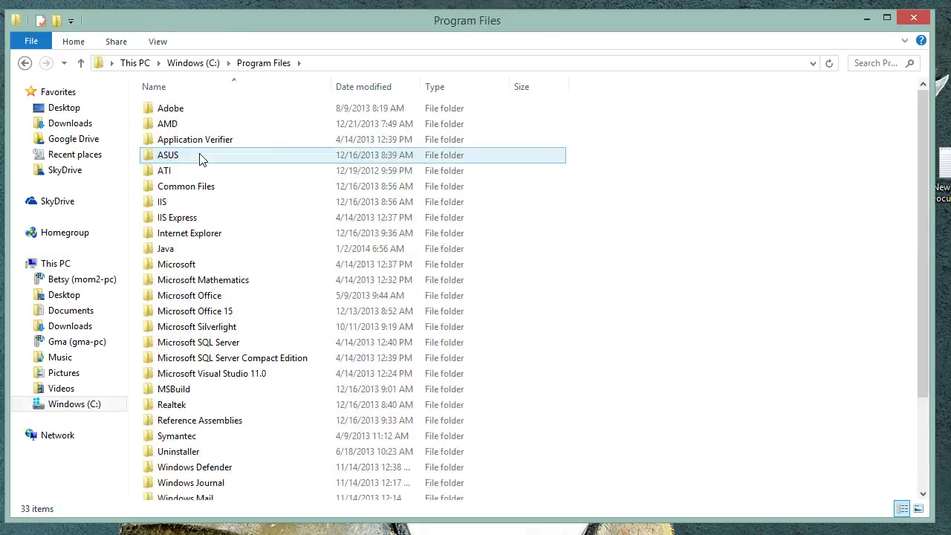
double_click(185, 111)
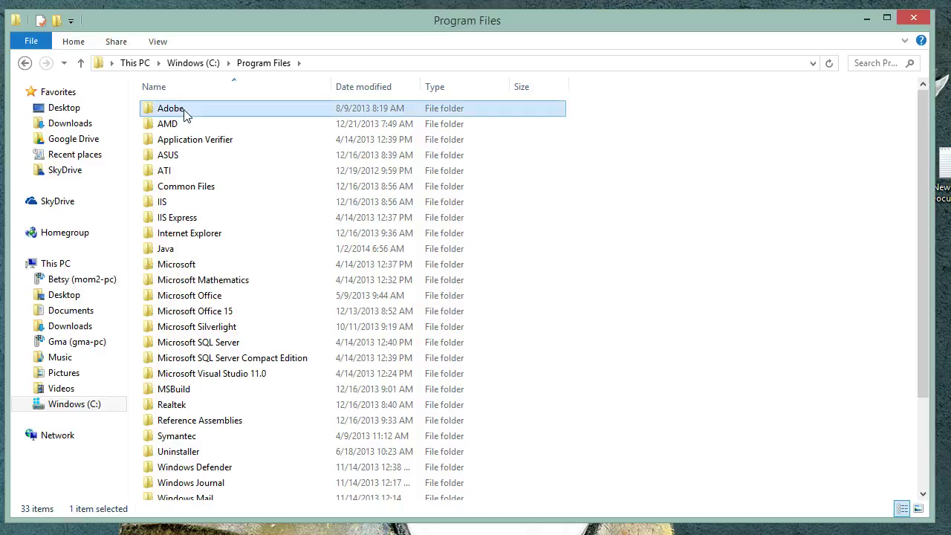
double_click(233, 189)
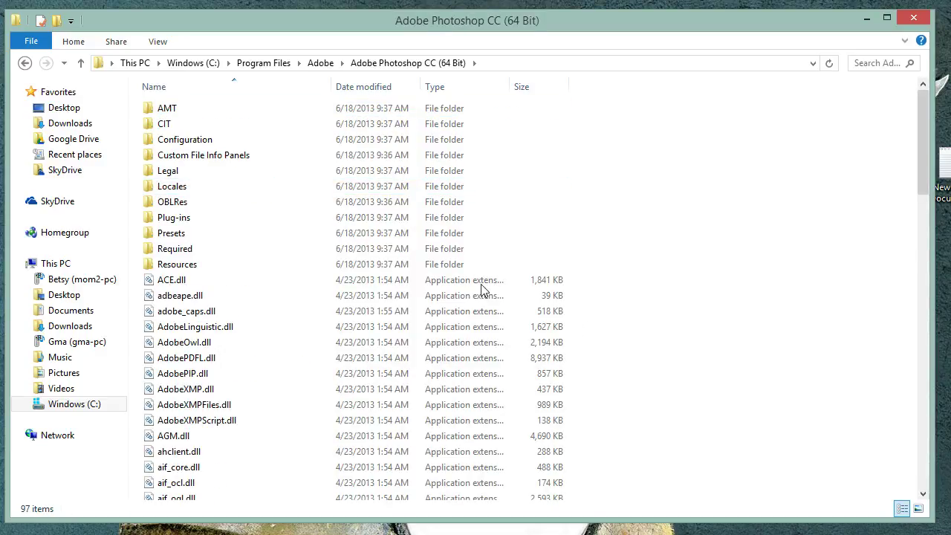
double_click(175, 237)
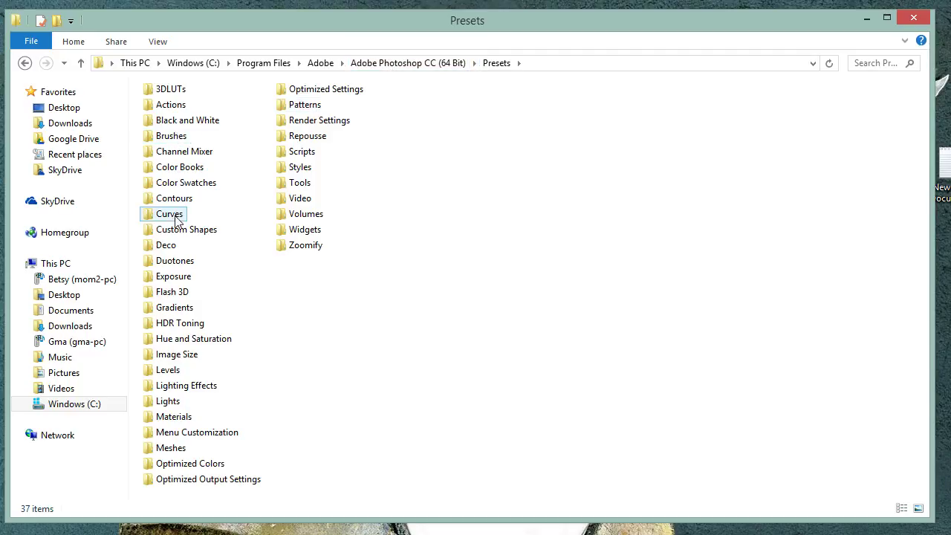
Open the Brushes folder and display its 15 brush sets as extra large icons
double_click(181, 141)
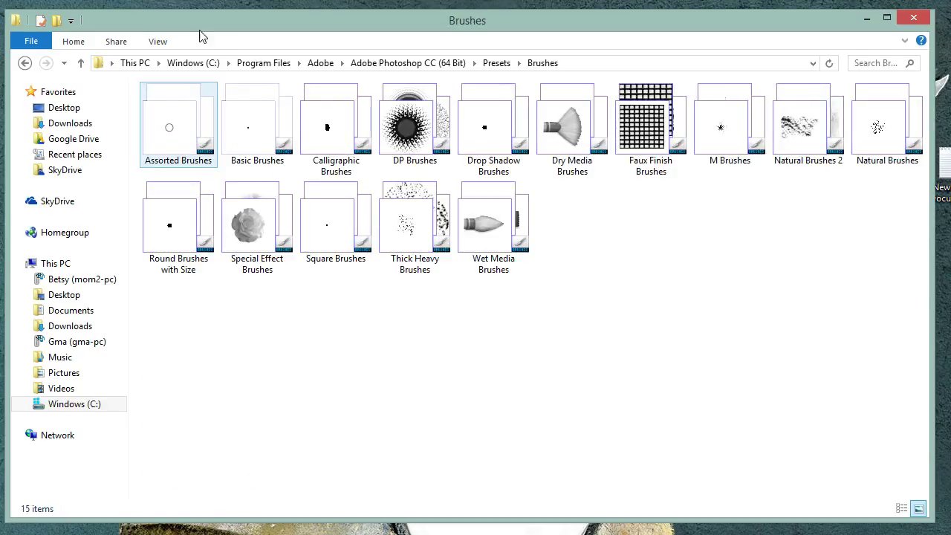
left_click(159, 42)
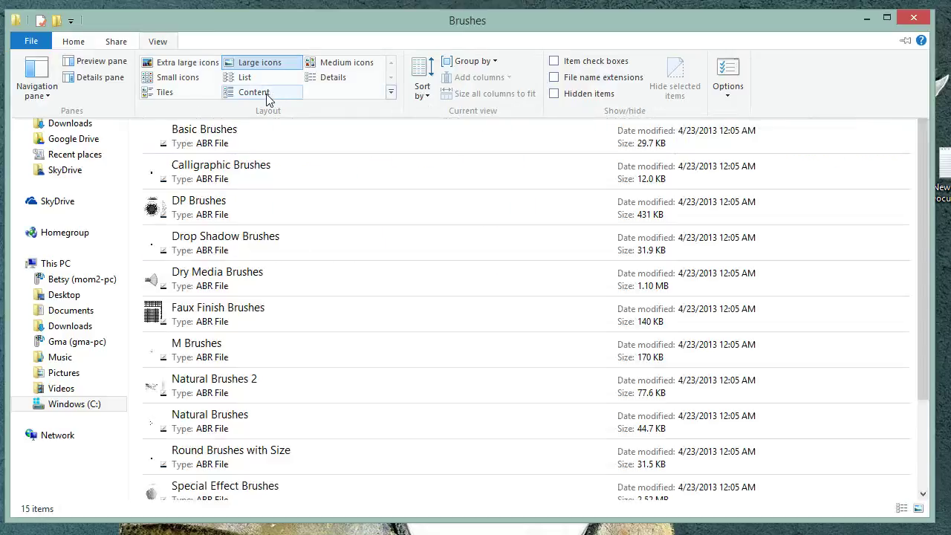
left_click(242, 78)
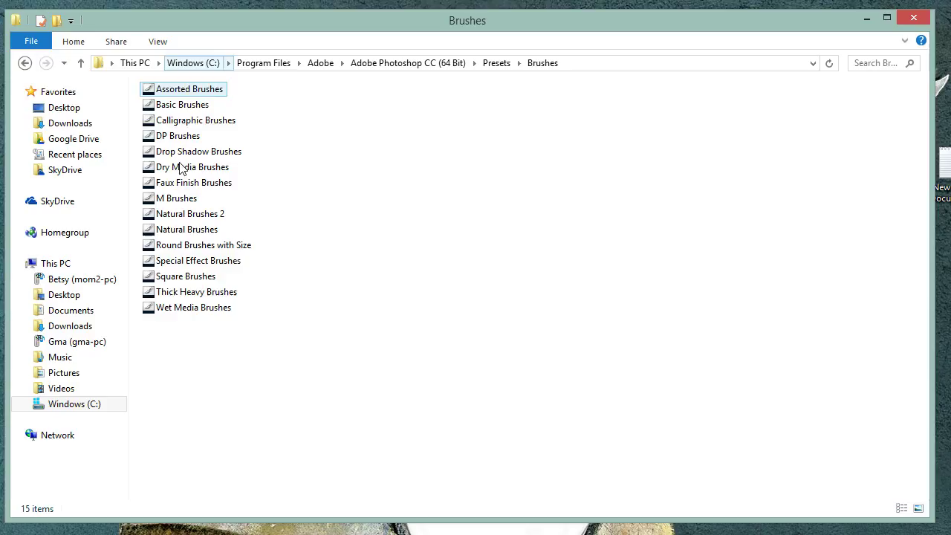
left_click(164, 43)
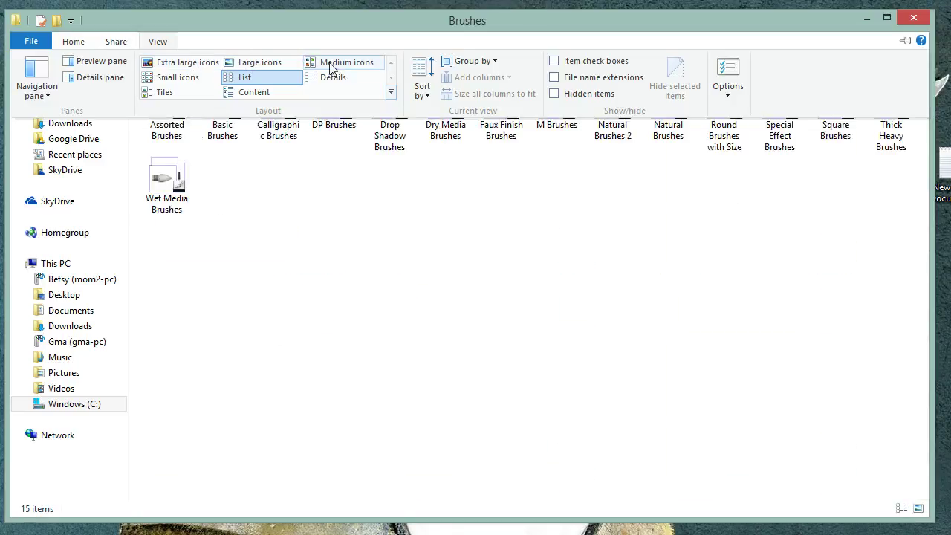
left_click(185, 63)
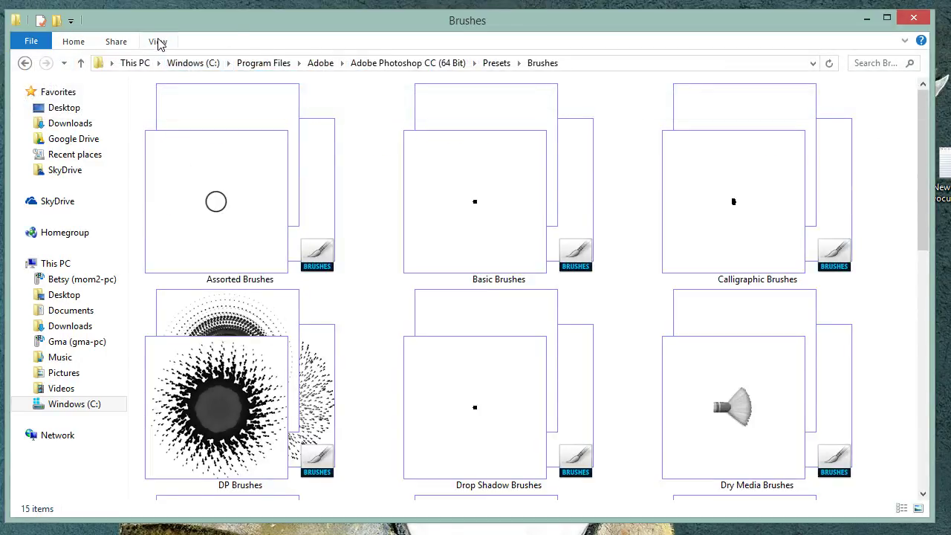
left_click(156, 42)
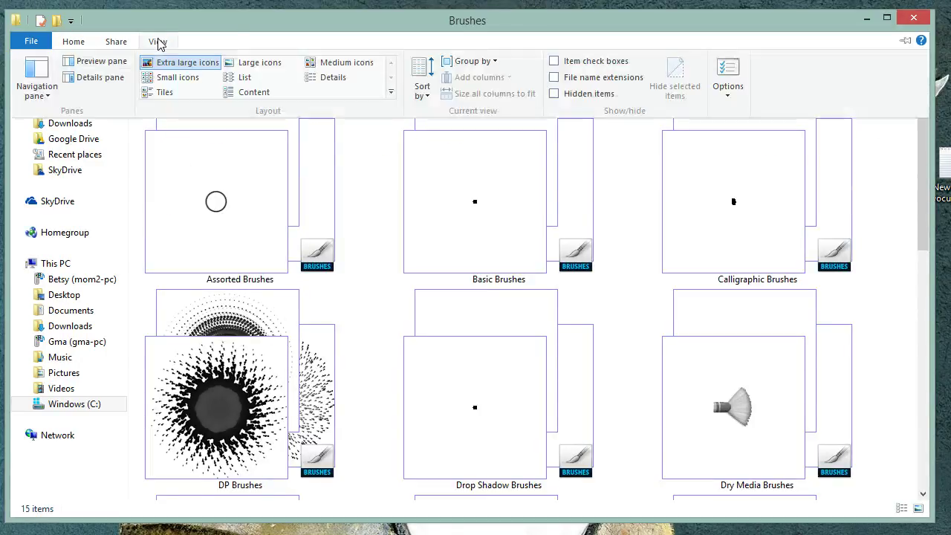
Turn on the preview pane and drag the splitter to enlarge the brush-tip preview
left_click(93, 62)
left_click_drag(282, 148, 403, 153)
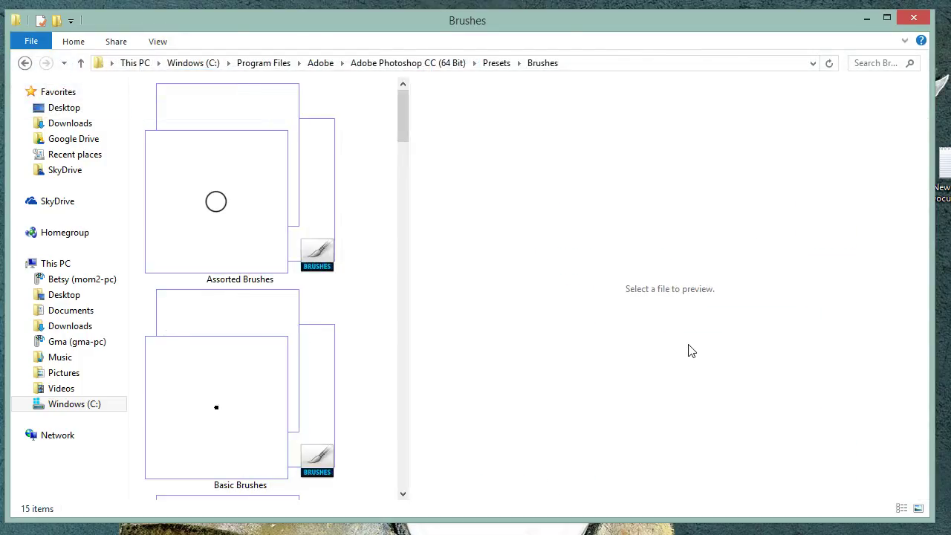
left_click_drag(403, 110, 413, 198)
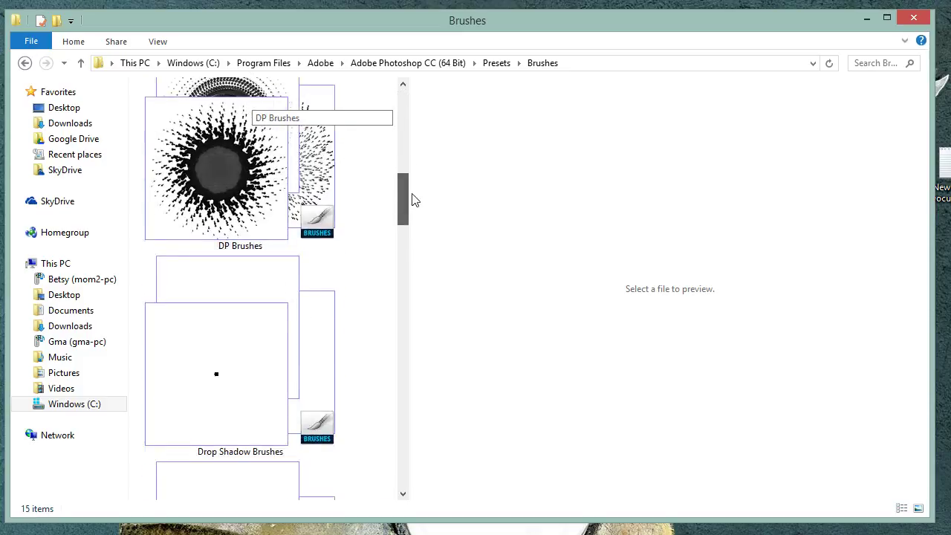
left_click(253, 186)
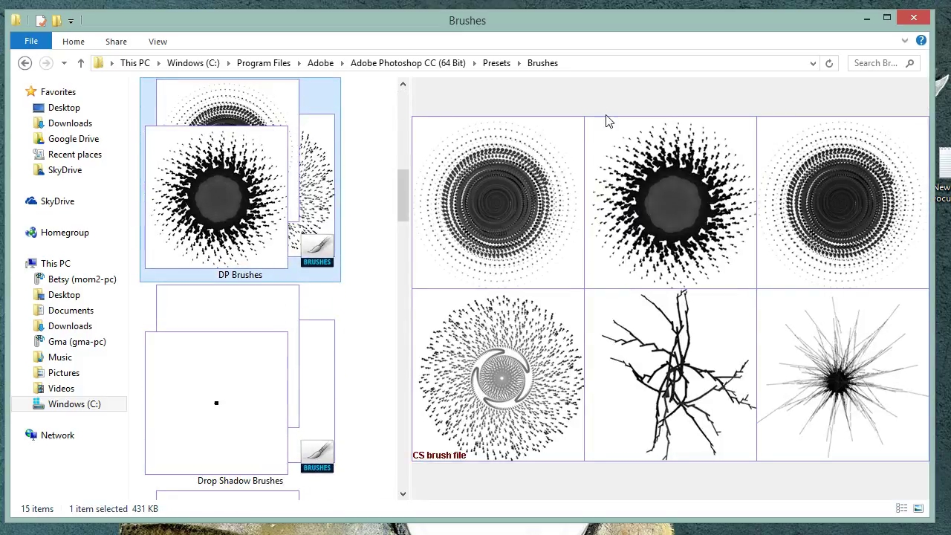
scroll(408, 118, "up", 8)
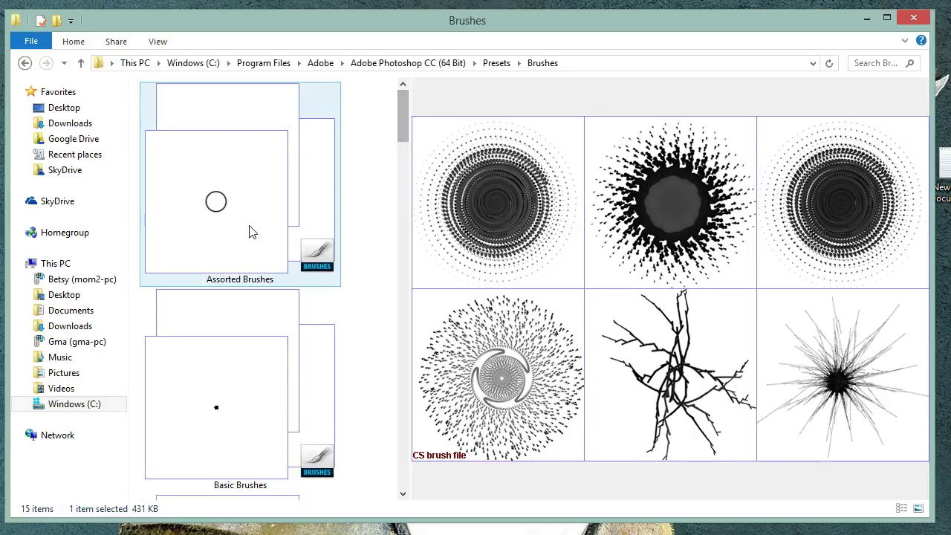
left_click_drag(401, 119, 400, 236)
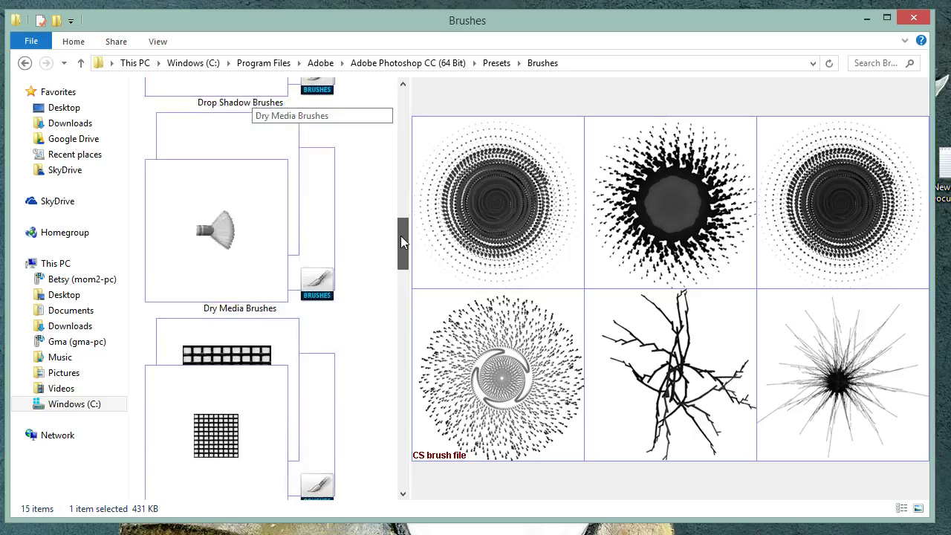
left_click_drag(404, 127, 369, 129)
scroll(754, 274, "up", 3)
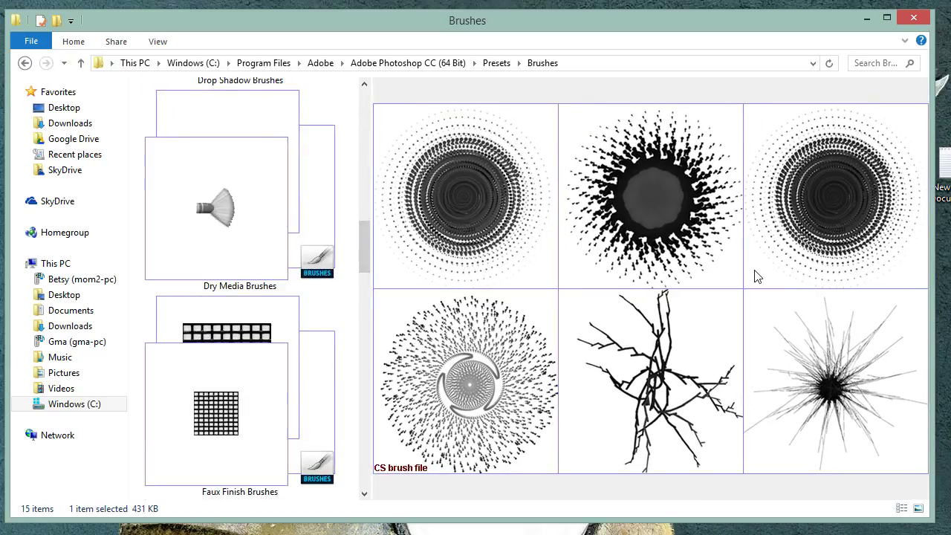
Preview the Dry Media, Faux Finish, Natural Brushes 2 and Natural Brushes sets
left_click(213, 416)
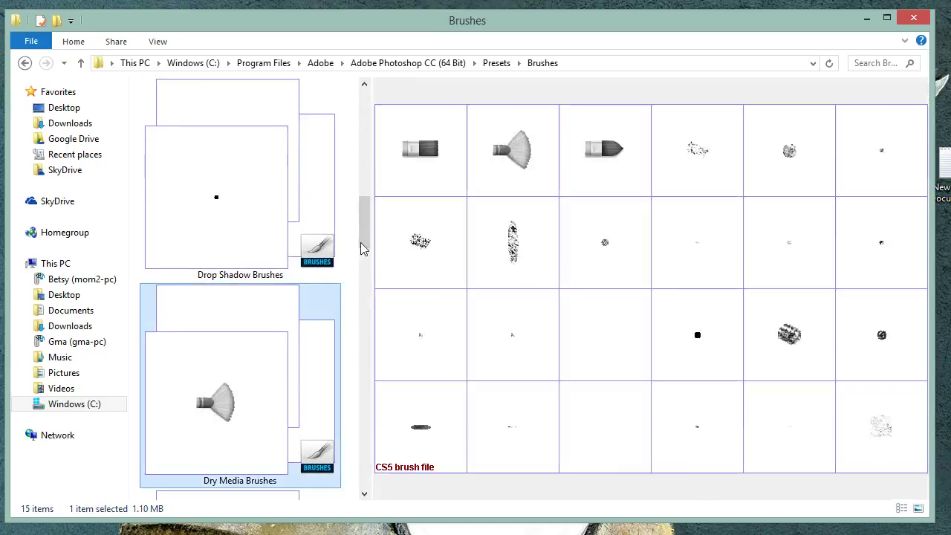
left_click_drag(361, 224, 365, 270)
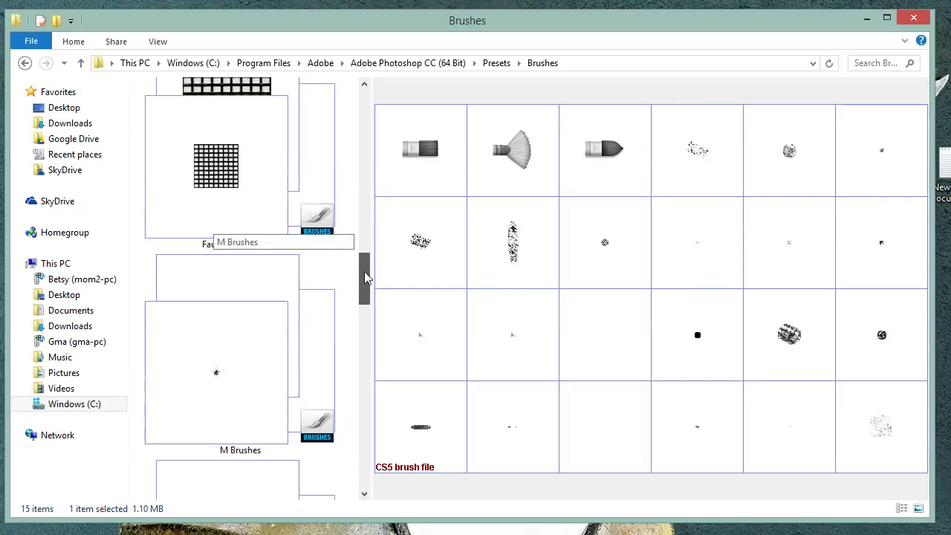
left_click(231, 187)
scroll(356, 270, "down", 3)
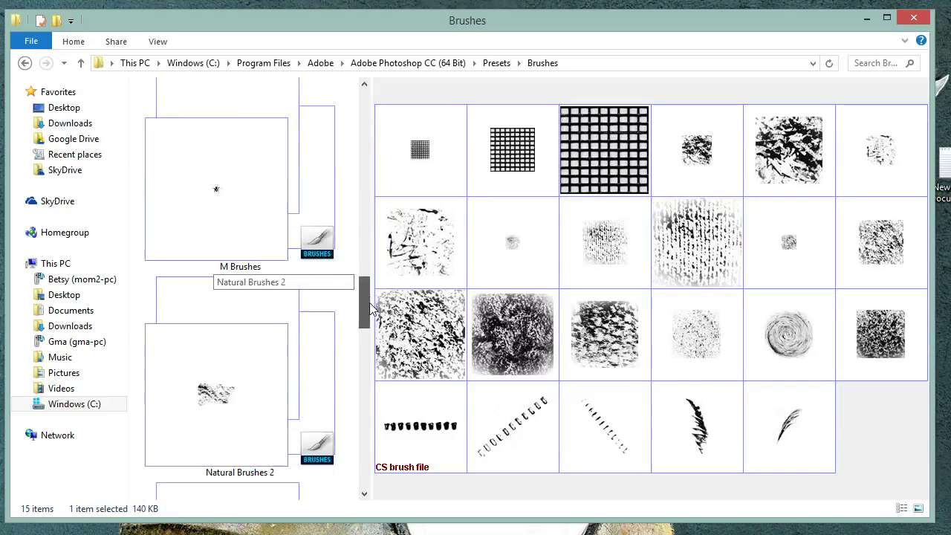
left_click(248, 332)
scroll(252, 312, "down", 3)
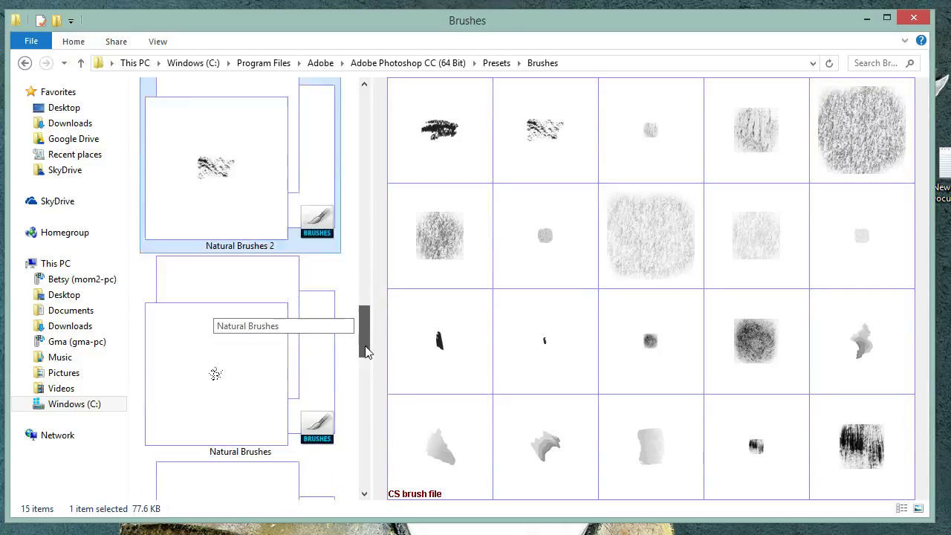
left_click(257, 290)
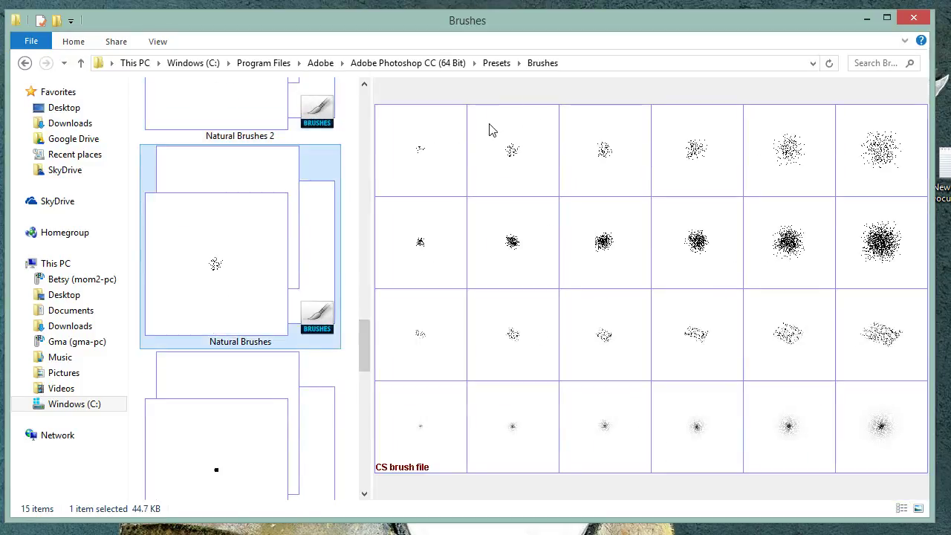
Open the Patterns folder, preview the Patterns file, and switch between List and Large icons
left_click(496, 64)
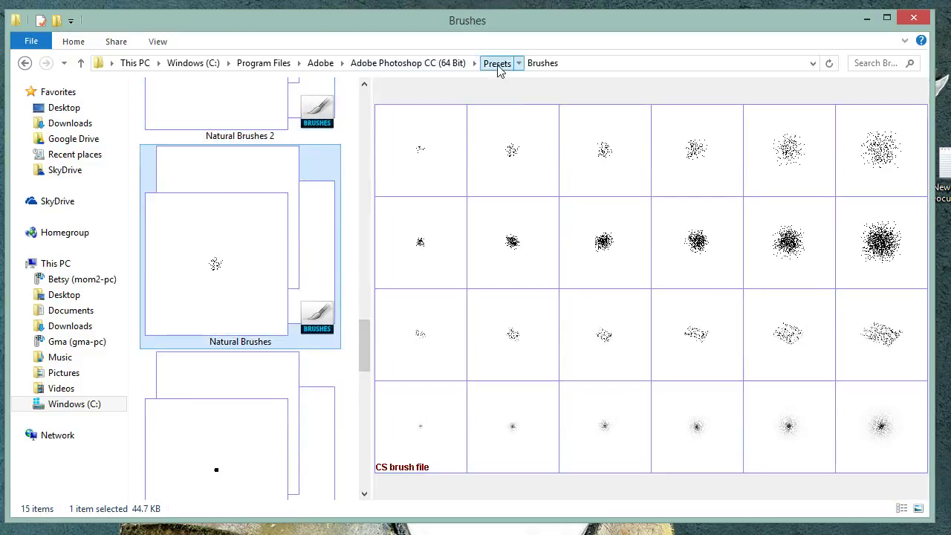
left_click(304, 106)
double_click(305, 106)
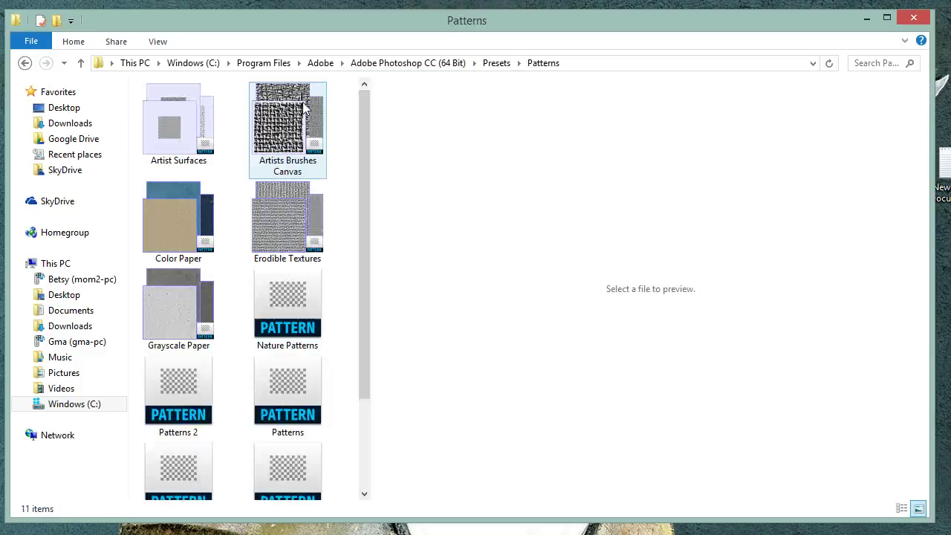
left_click(286, 379)
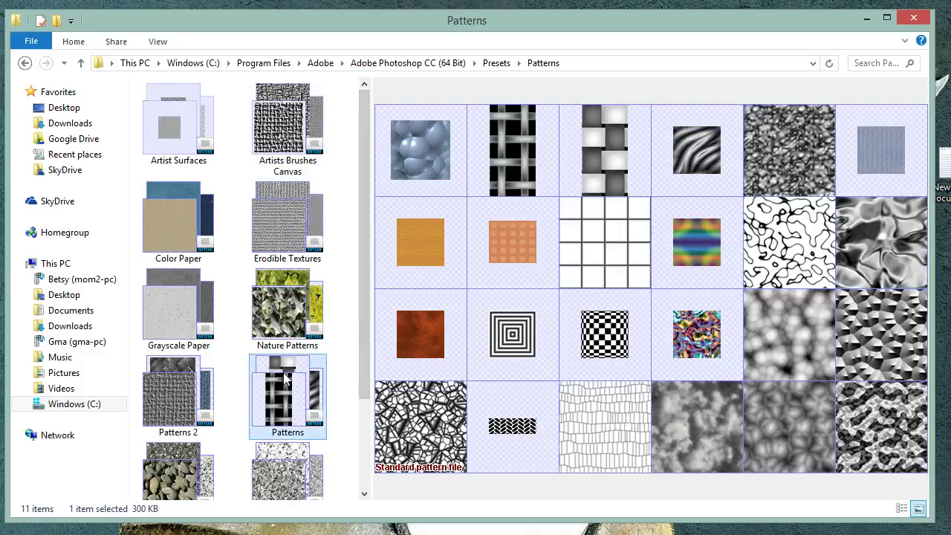
left_click(157, 41)
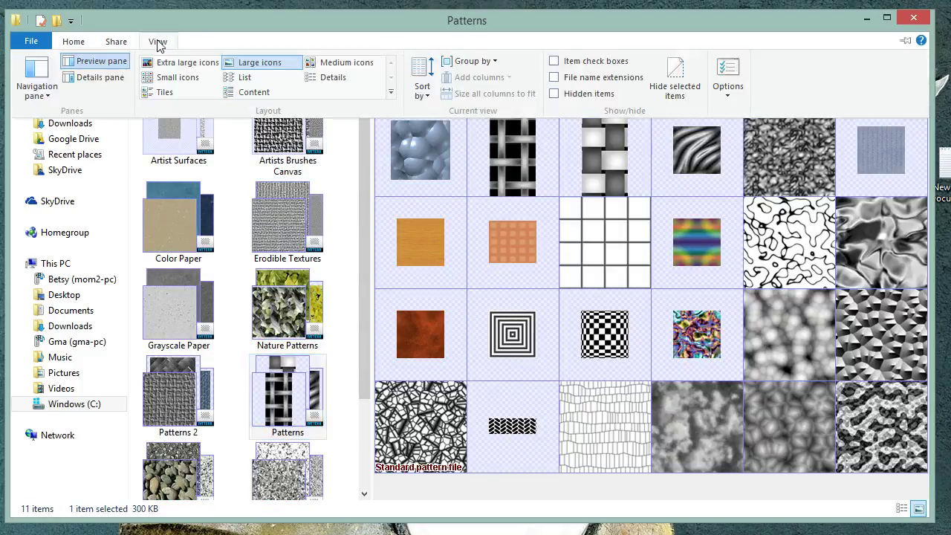
left_click(246, 78)
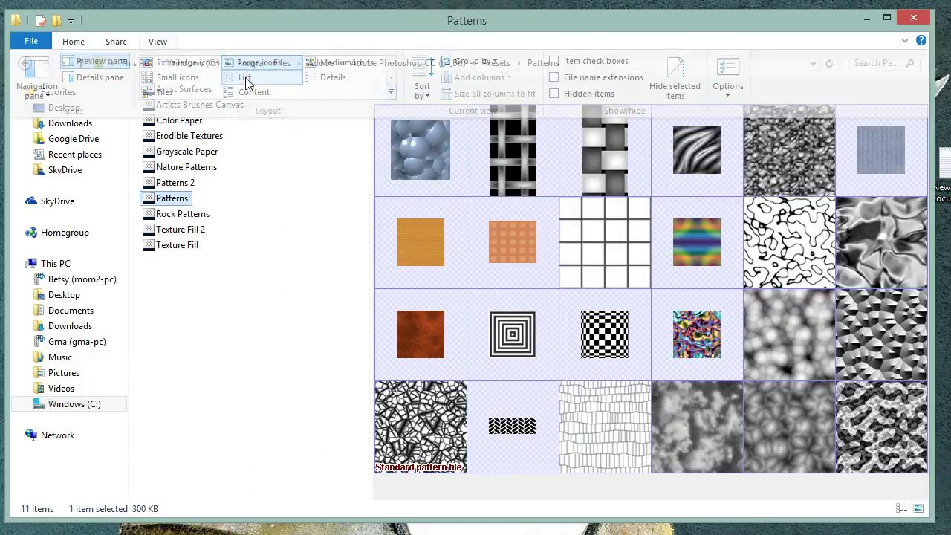
left_click(164, 43)
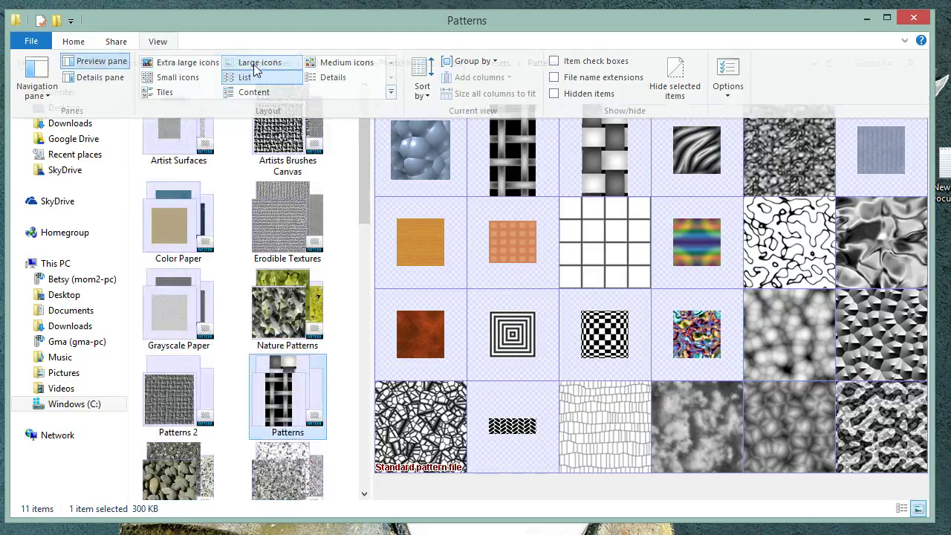
left_click(256, 63)
Toggle the preview pane off and on, preview Patterns 2, then return to Presets
left_click(165, 42)
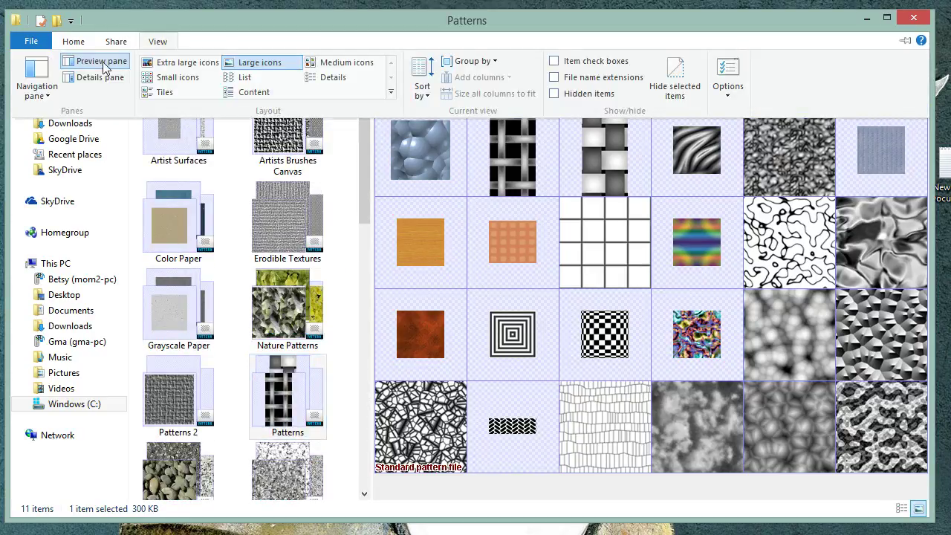
left_click(104, 65)
left_click(163, 45)
left_click(112, 65)
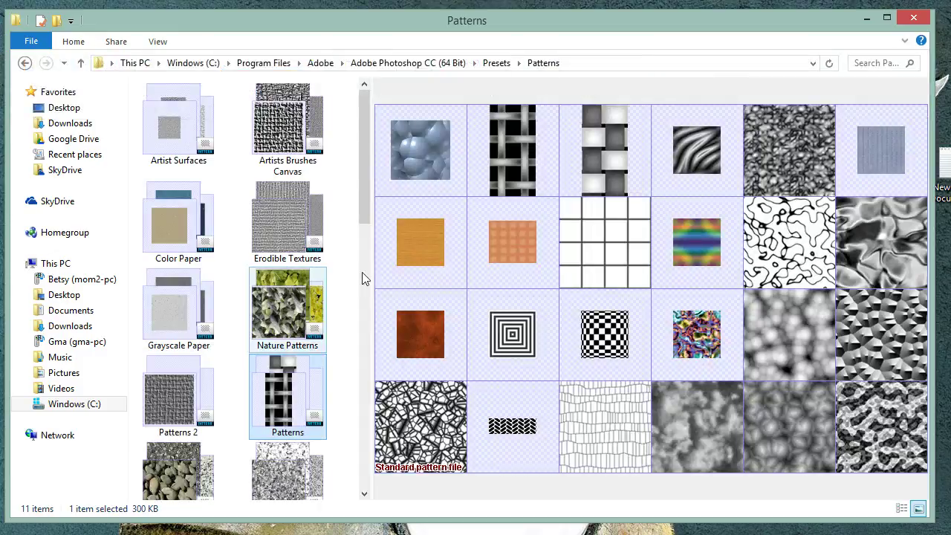
left_click(199, 391)
left_click(497, 63)
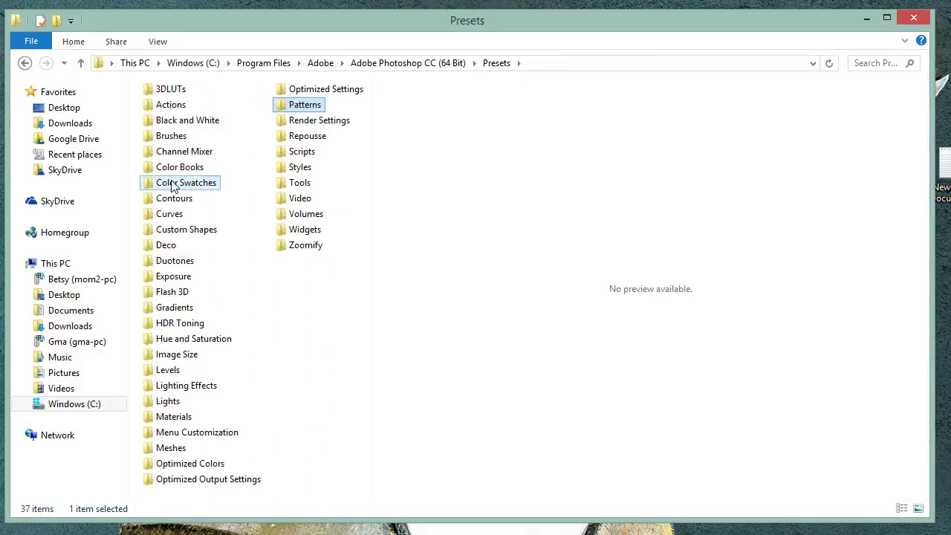
Open Custom Shapes and switch its view to List, then back to Large icons
double_click(171, 230)
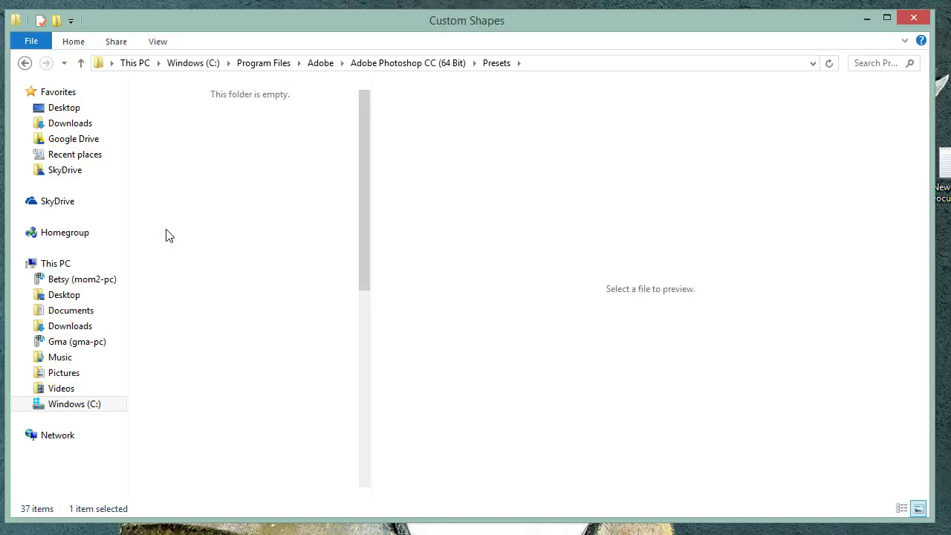
left_click(156, 43)
left_click(243, 77)
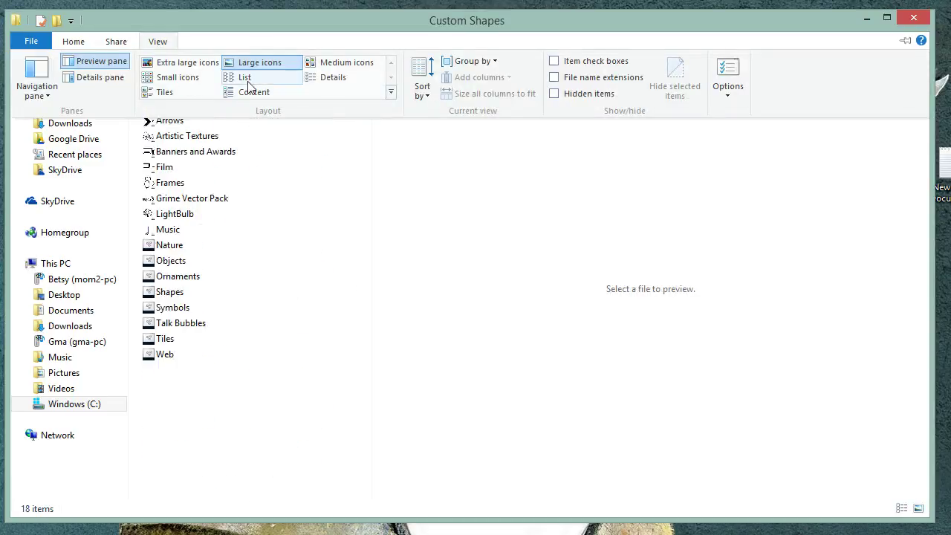
left_click(253, 64)
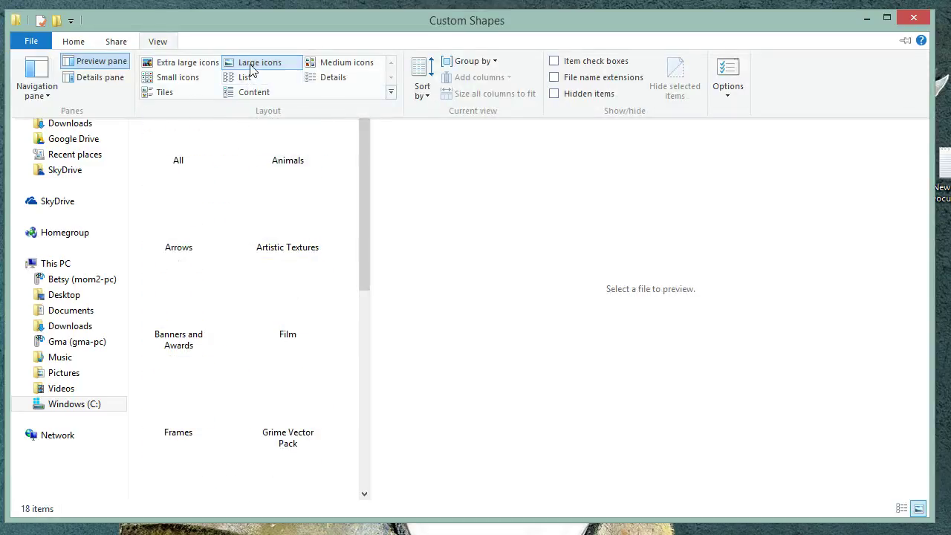
left_click(156, 41)
Preview the Arrows, Grime Vector Pack and LightBulb shape files
left_click(175, 211)
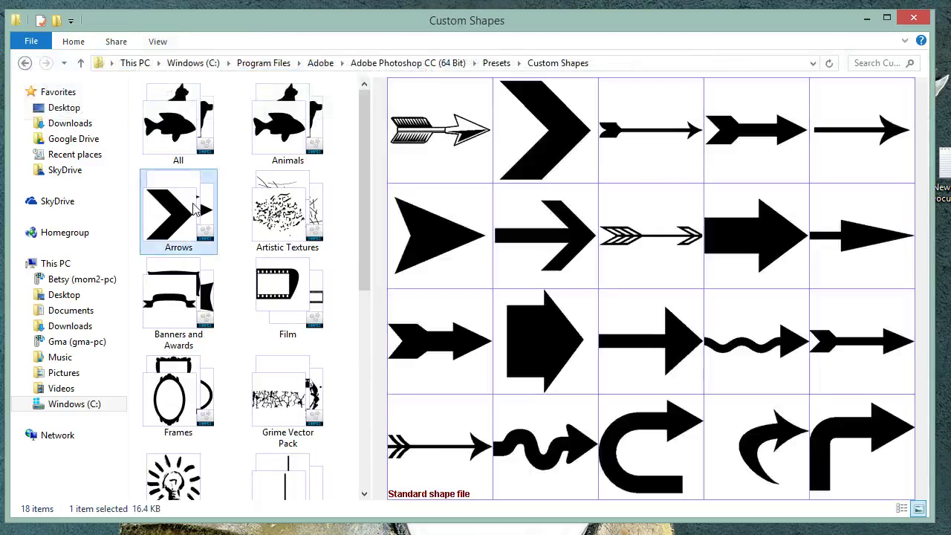
left_click(290, 405)
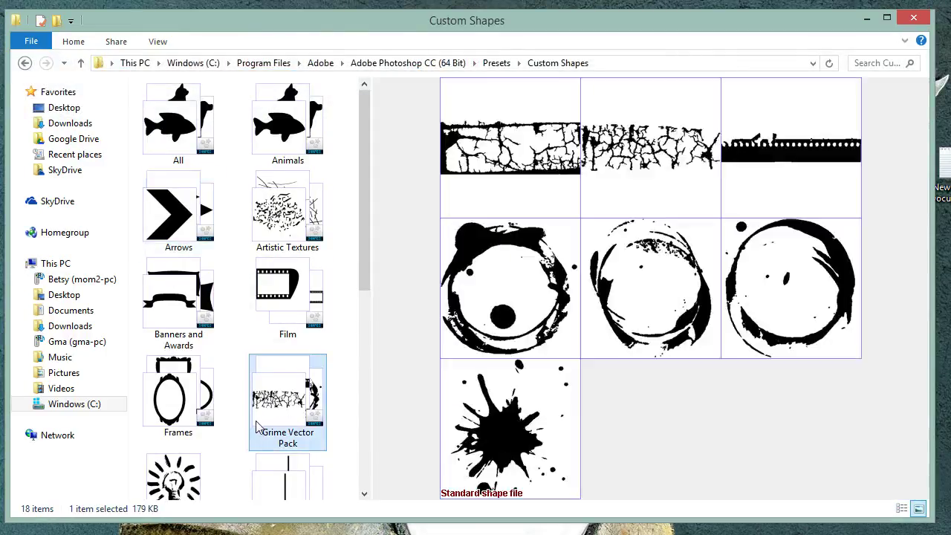
left_click(182, 479)
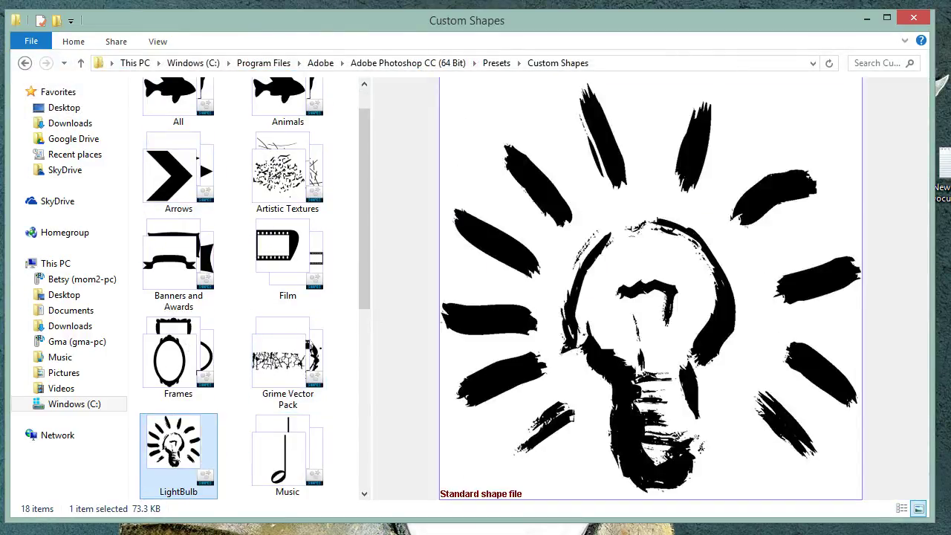